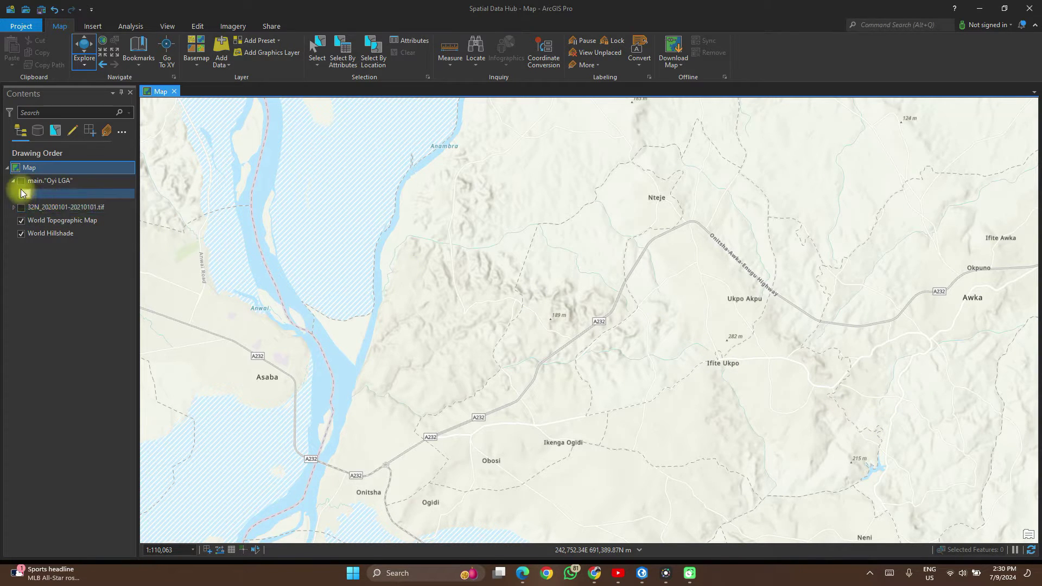
- Turn on the main."Oyi LGA" polygon layer and the 32N_20200101-20210101.tif land-cover layer
left_click(21, 180)
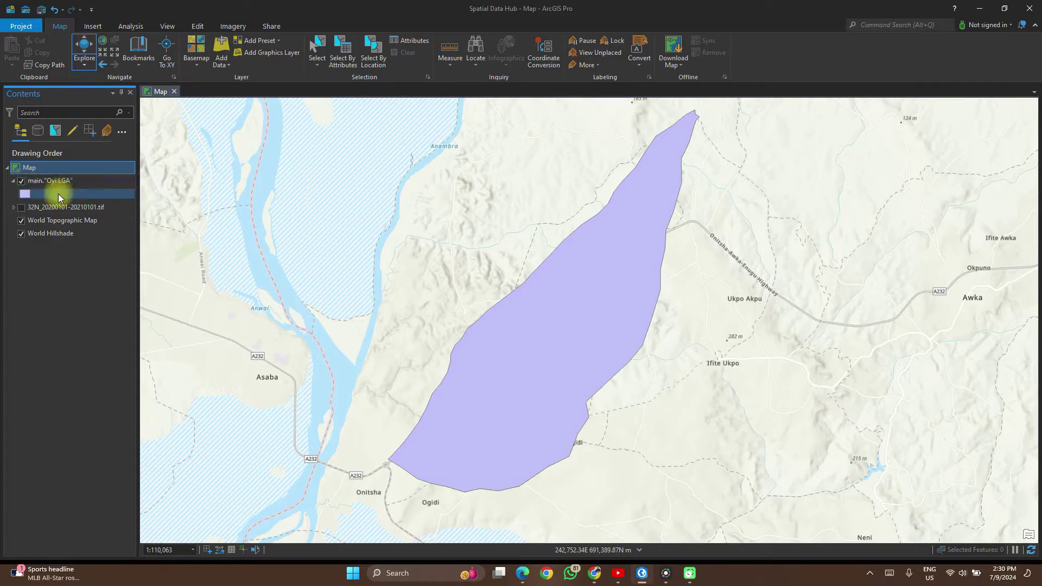
left_click(22, 207)
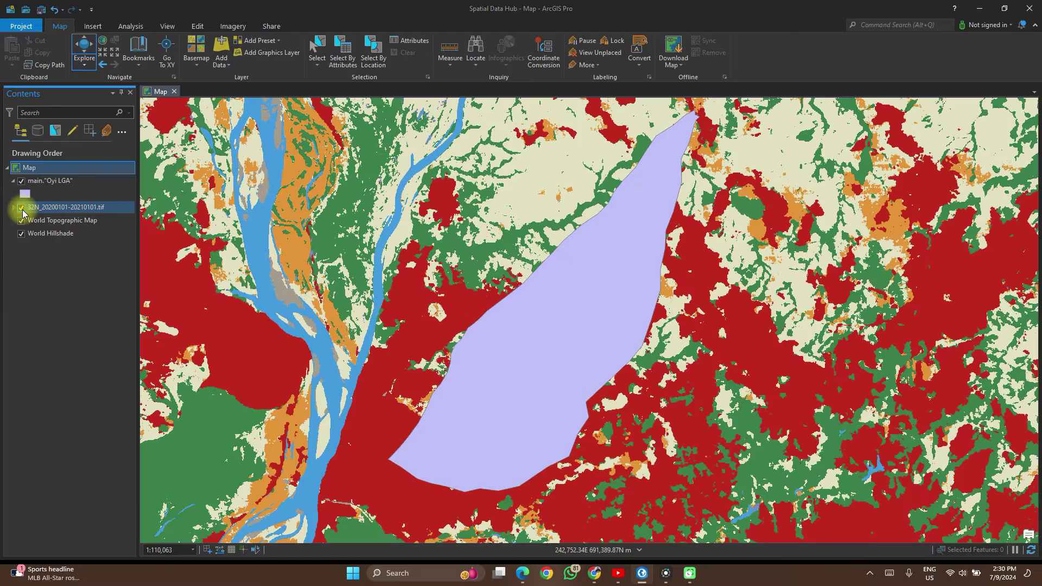
scroll(335, 263, "down", 2)
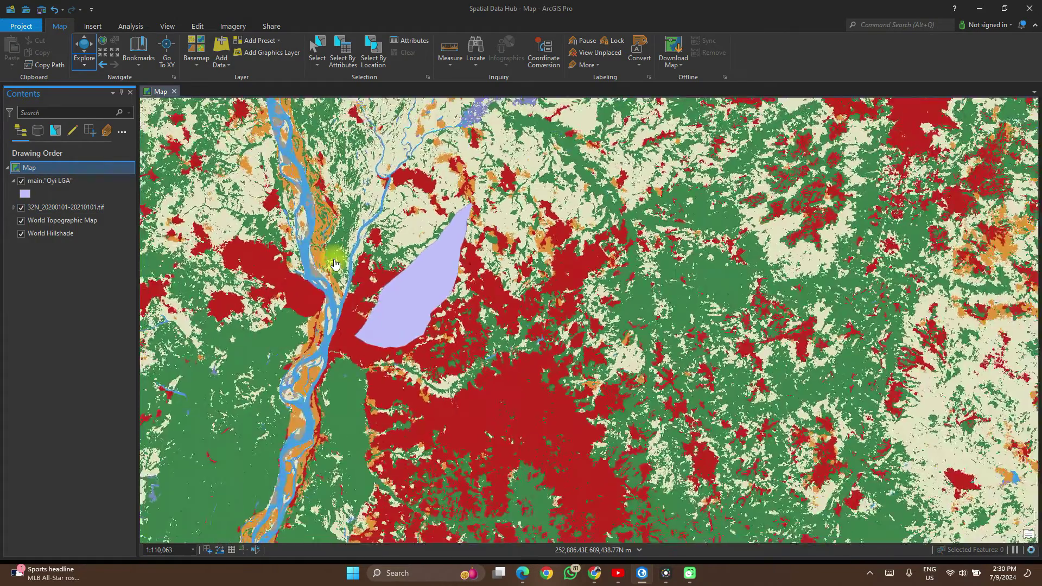
scroll(335, 263, "down", 2)
scroll(335, 264, "down", 1)
scroll(335, 264, "down", 1)
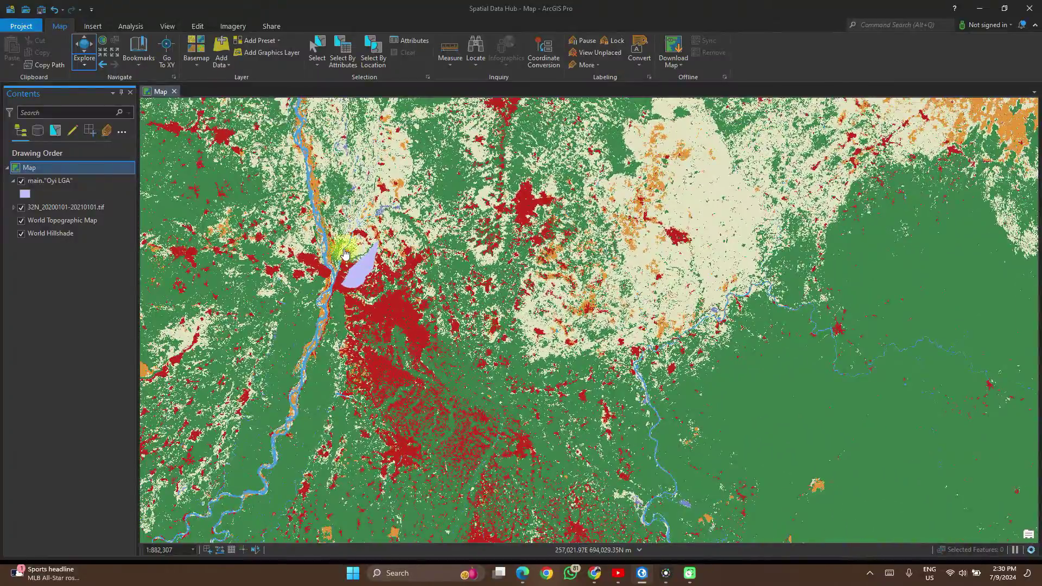
scroll(345, 256, "up", 1)
scroll(344, 255, "up", 1)
scroll(345, 255, "up", 1)
scroll(344, 254, "up", 1)
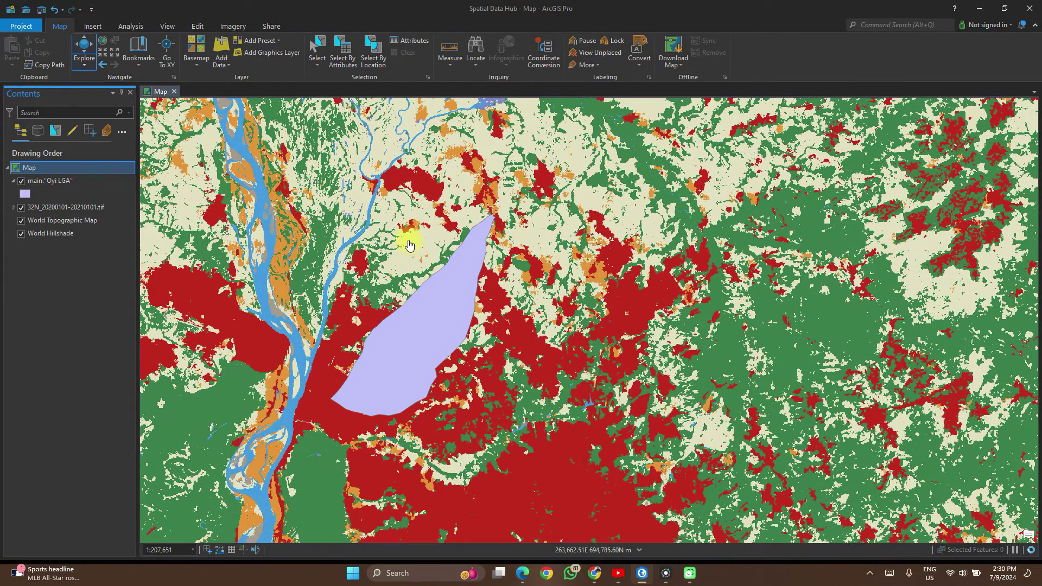
- Open the Geoprocessing pane from Analysis and search for 'clip' tools
left_click(129, 31)
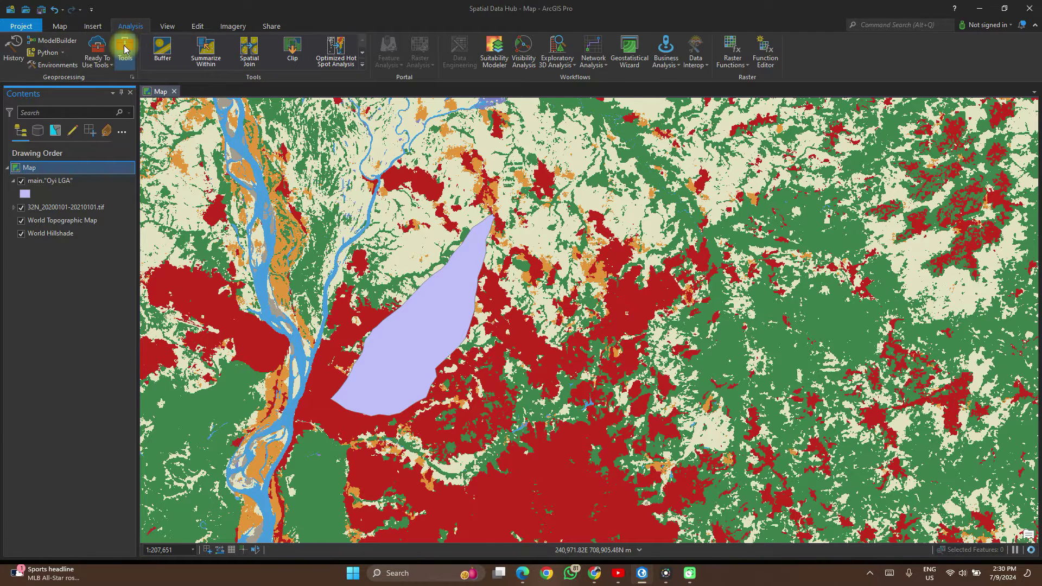
left_click(125, 50)
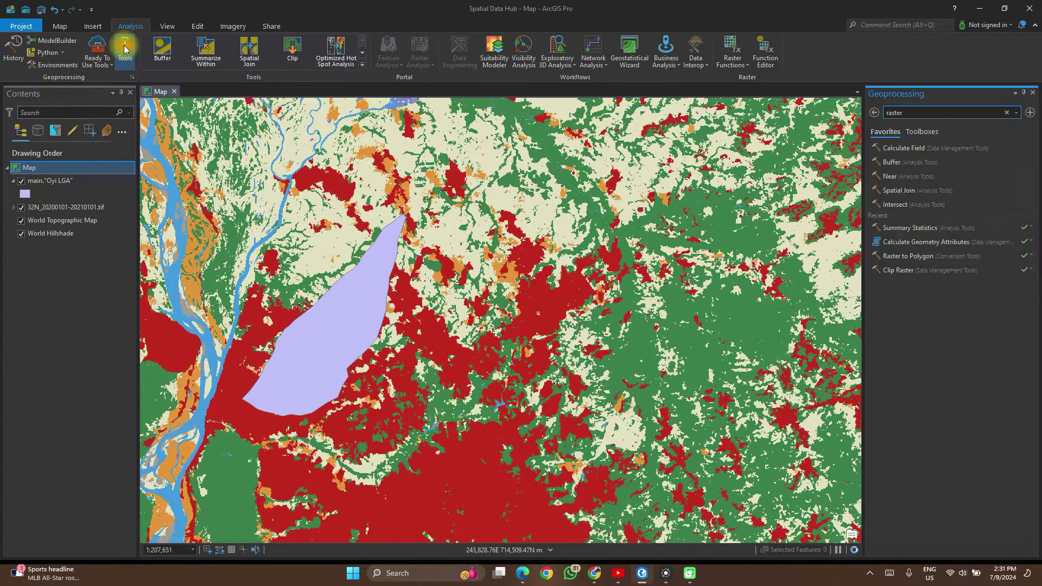
left_click(946, 115)
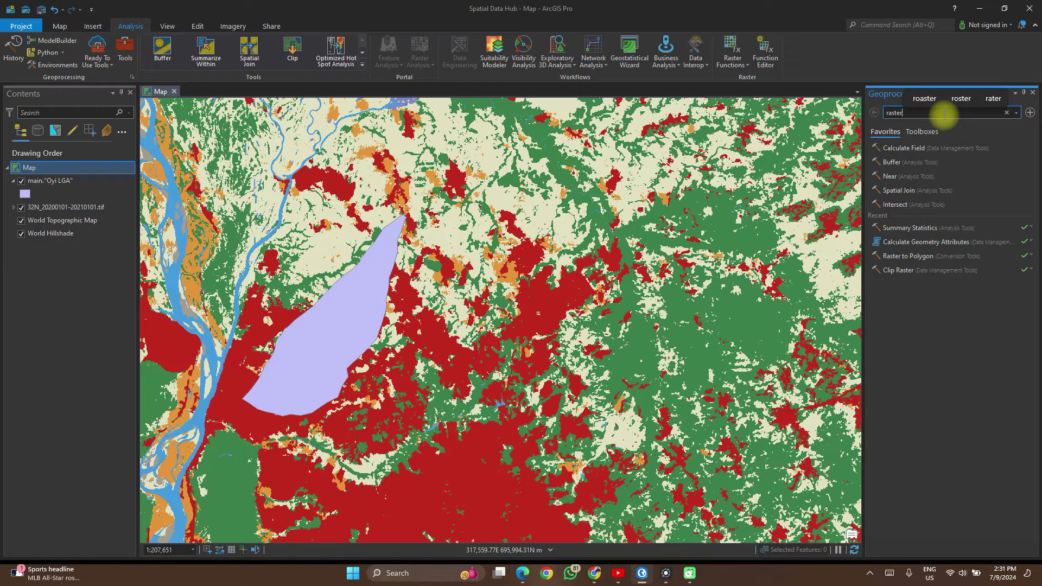
key("Return")
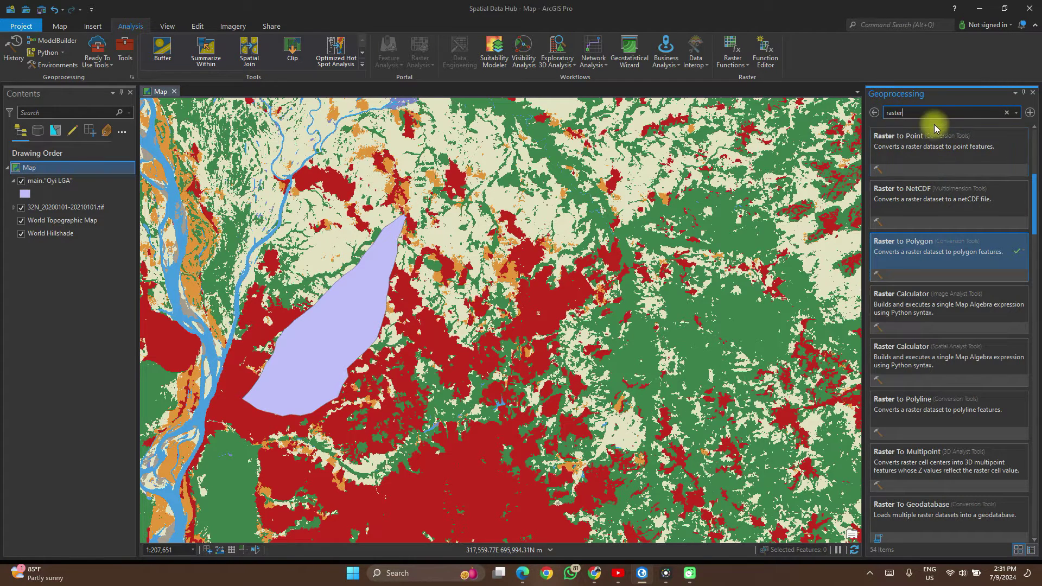
key("ctrl+a")
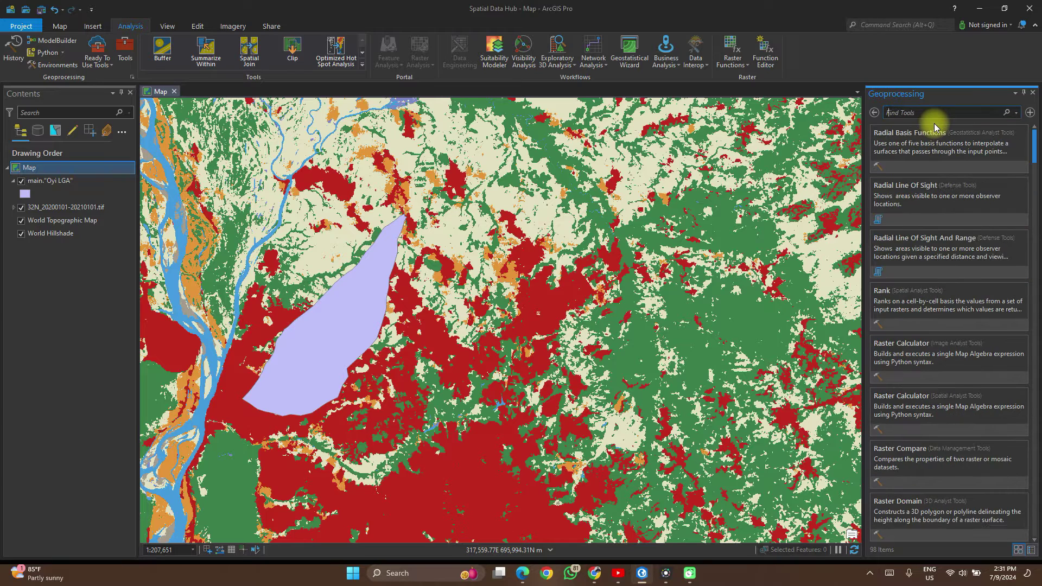
type("clip")
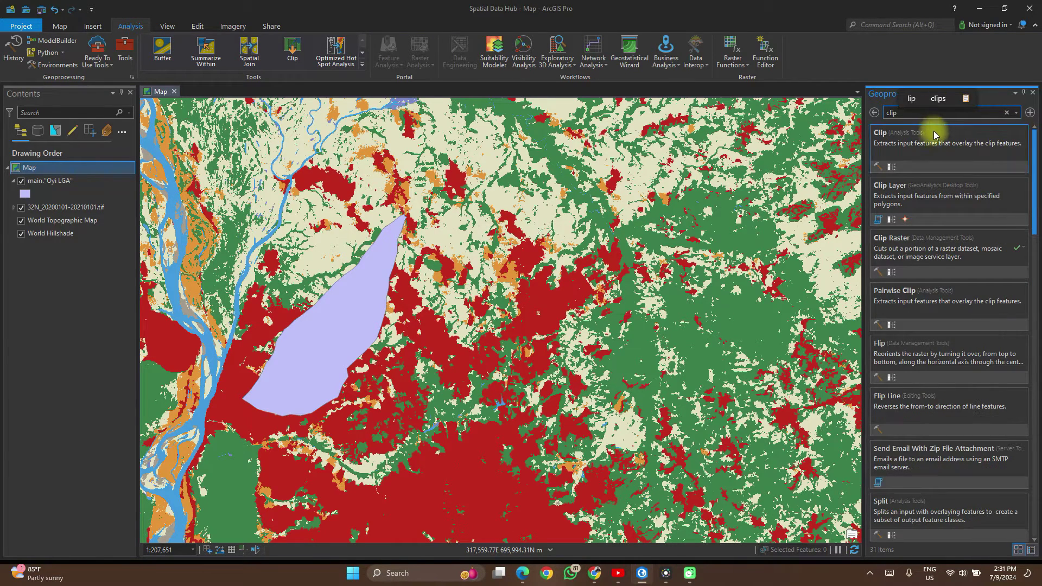
- Configure Clip Raster: 32N .tif input, main."Oyi LGA" extent, with Use Input Features for Clipping Geometry checked
left_click(912, 252)
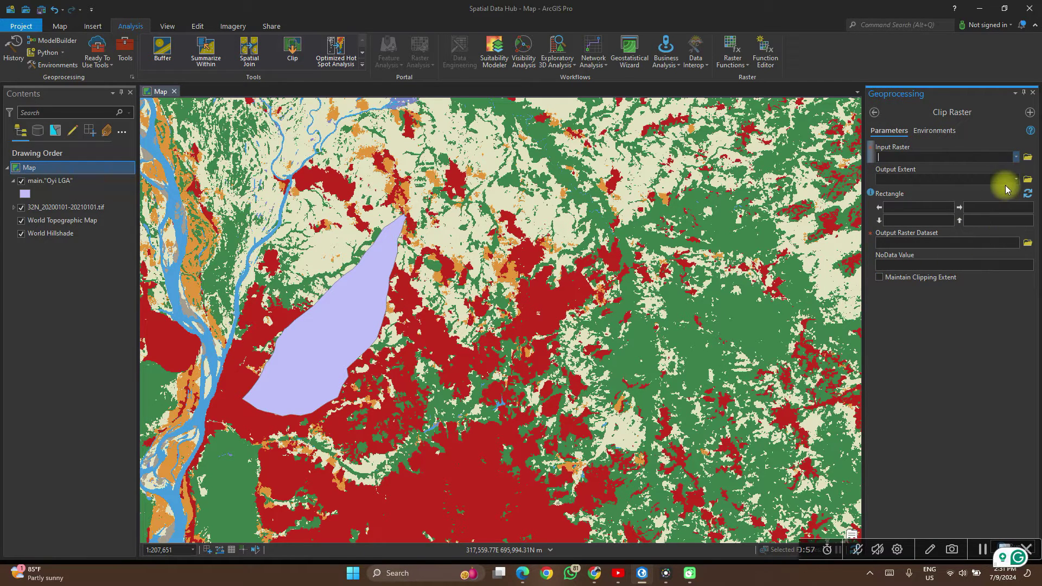
left_click(1017, 158)
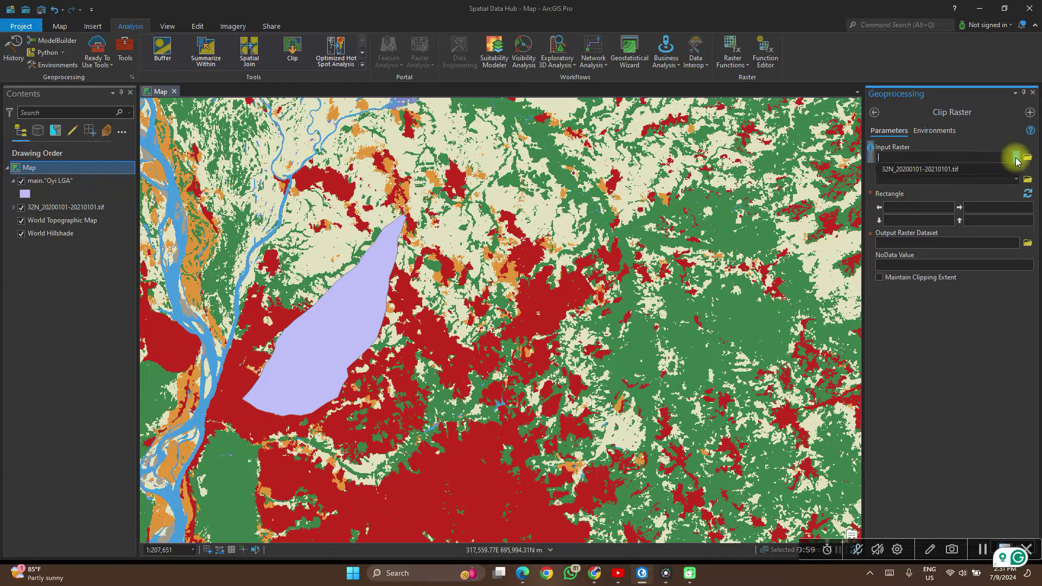
left_click(970, 166)
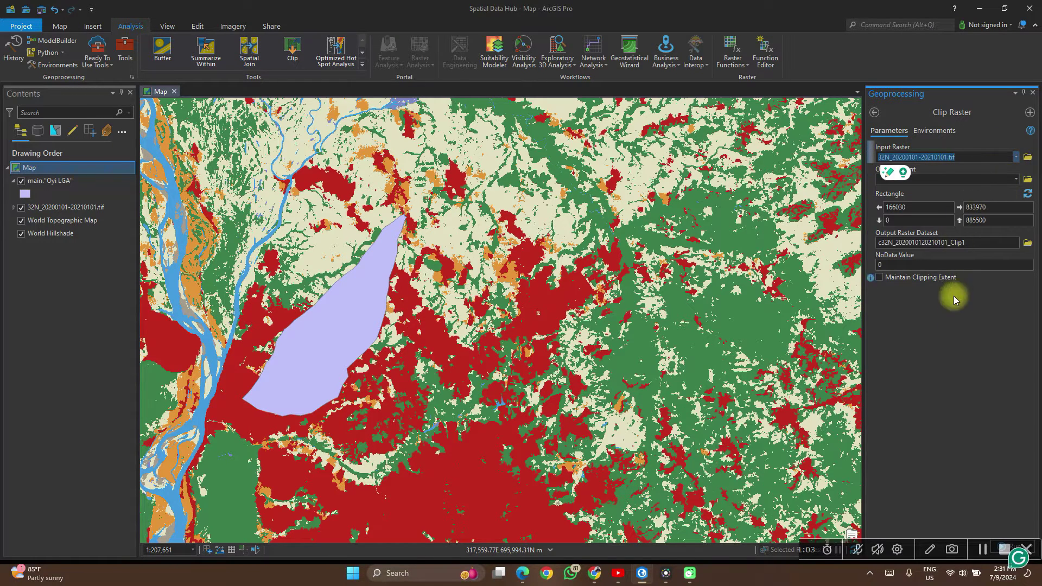
left_click(1016, 180)
left_click(945, 193)
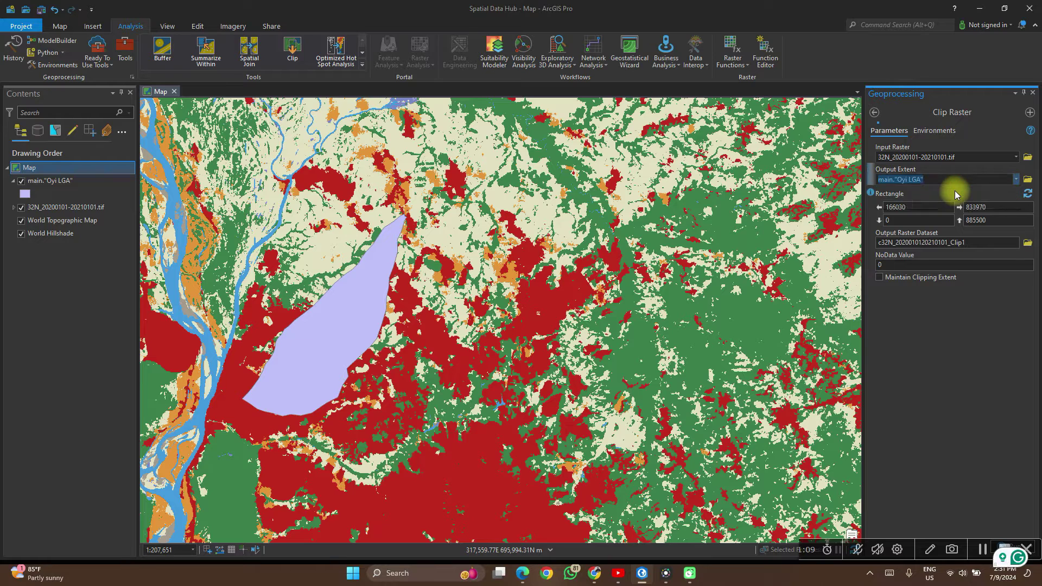
left_click(938, 345)
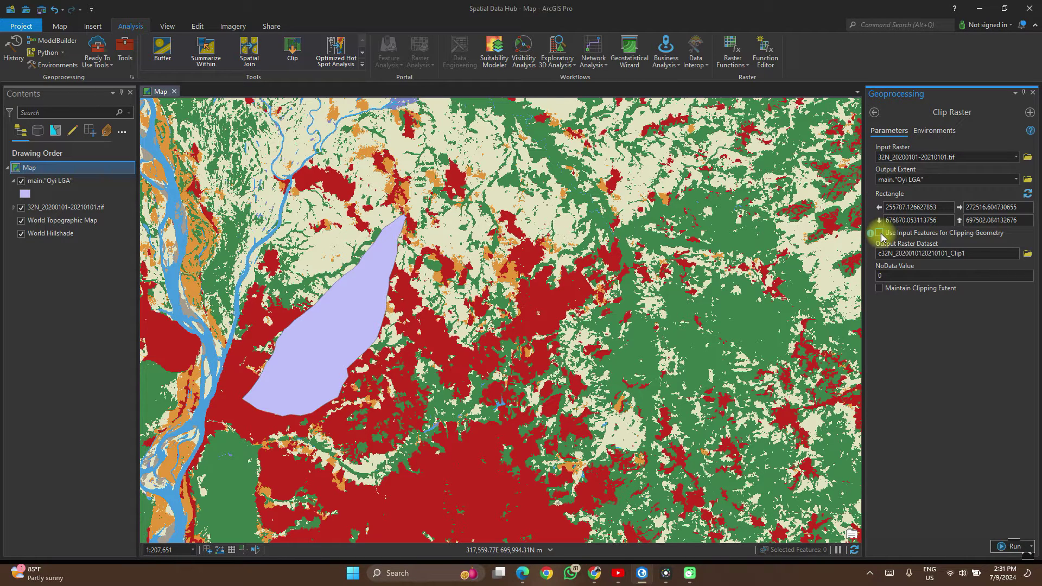
left_click(880, 234)
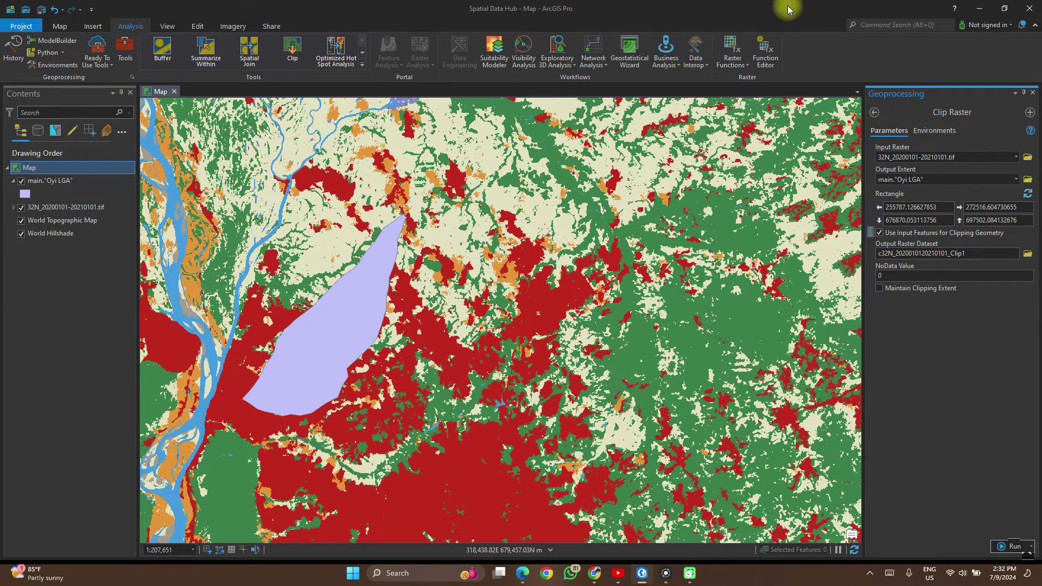
left_click_drag(788, 10, 627, 17)
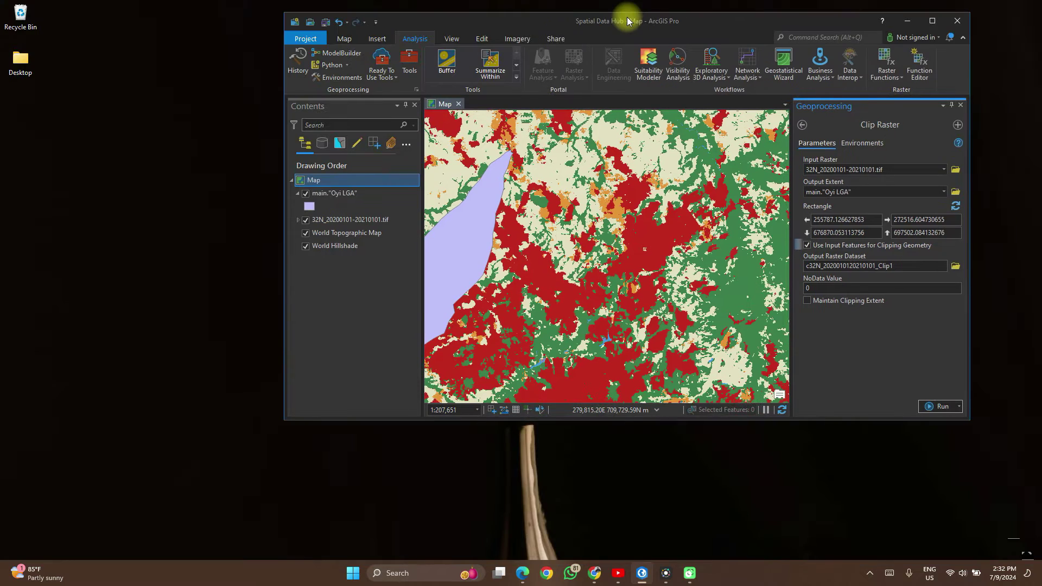
- Run Clip Raster to produce Clip1, then hide the original .tif and Oyi LGA layers
left_click(937, 405)
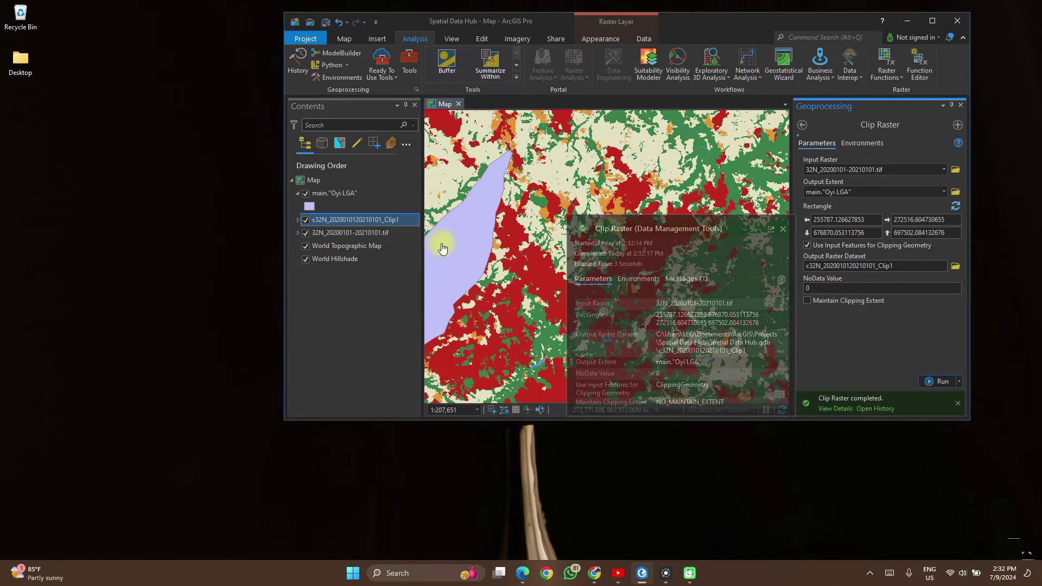
left_click(343, 193)
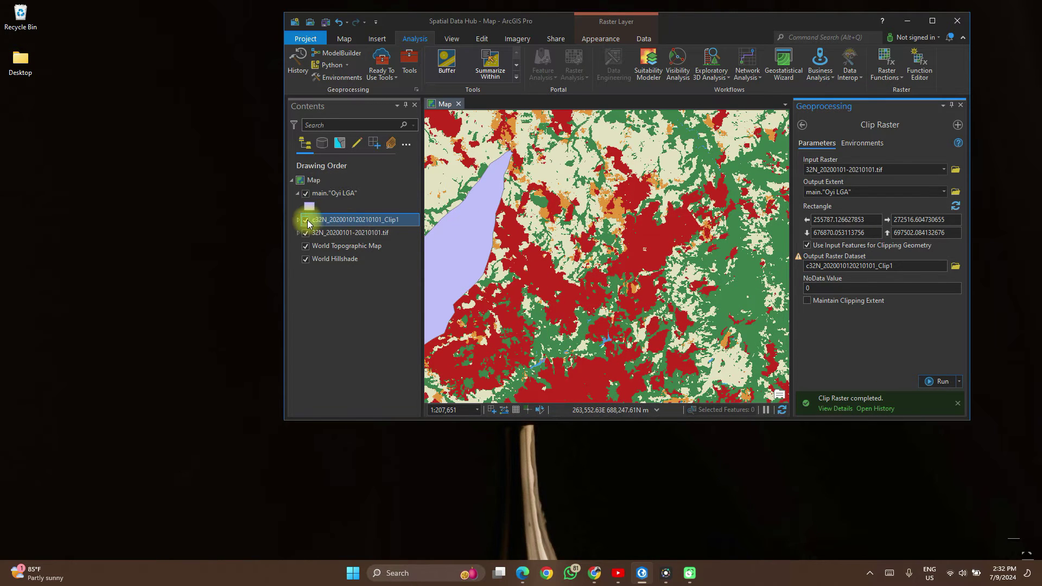
left_click(355, 220)
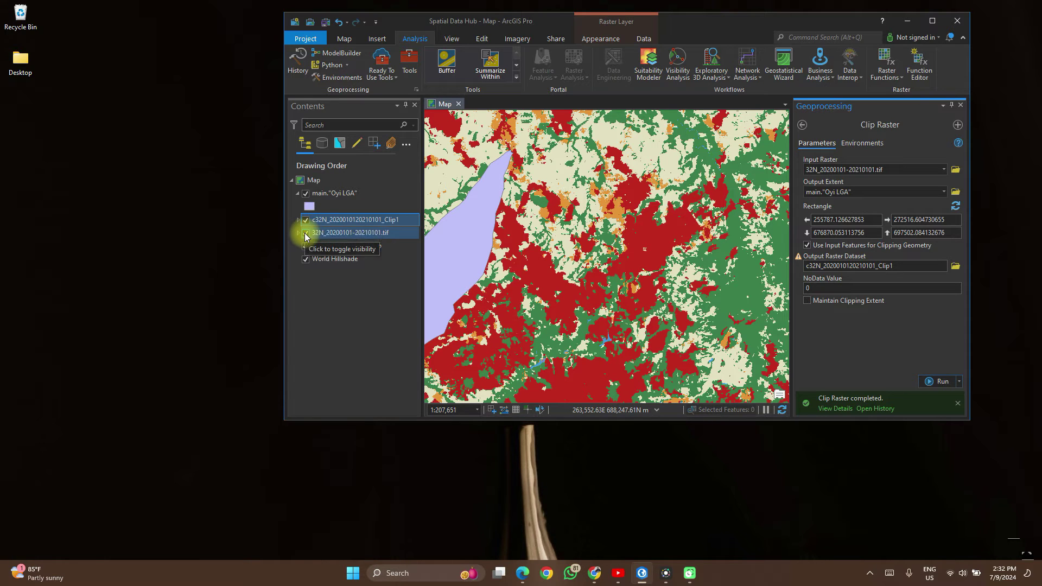
left_click(305, 233)
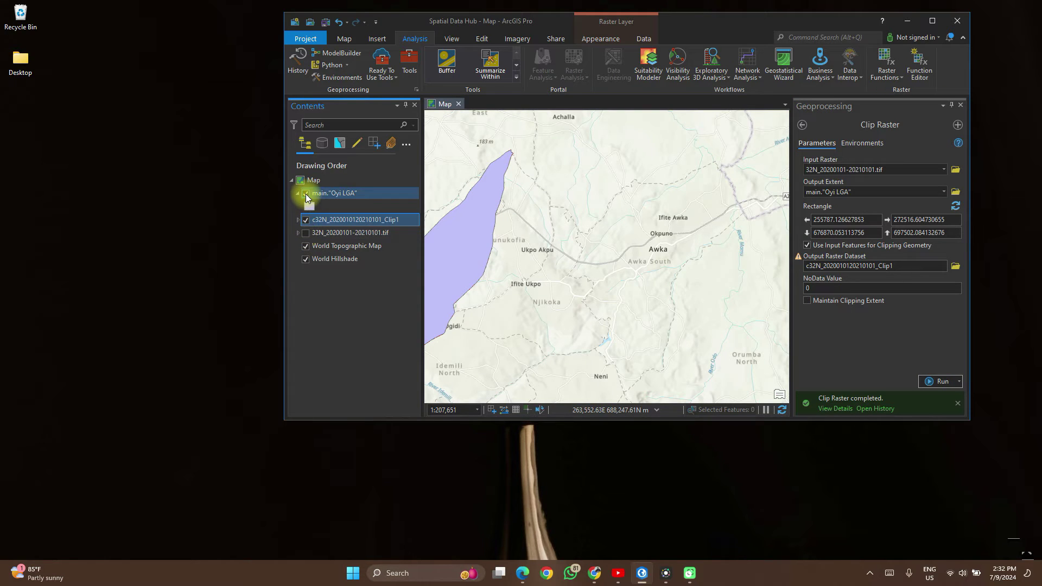
left_click(305, 194)
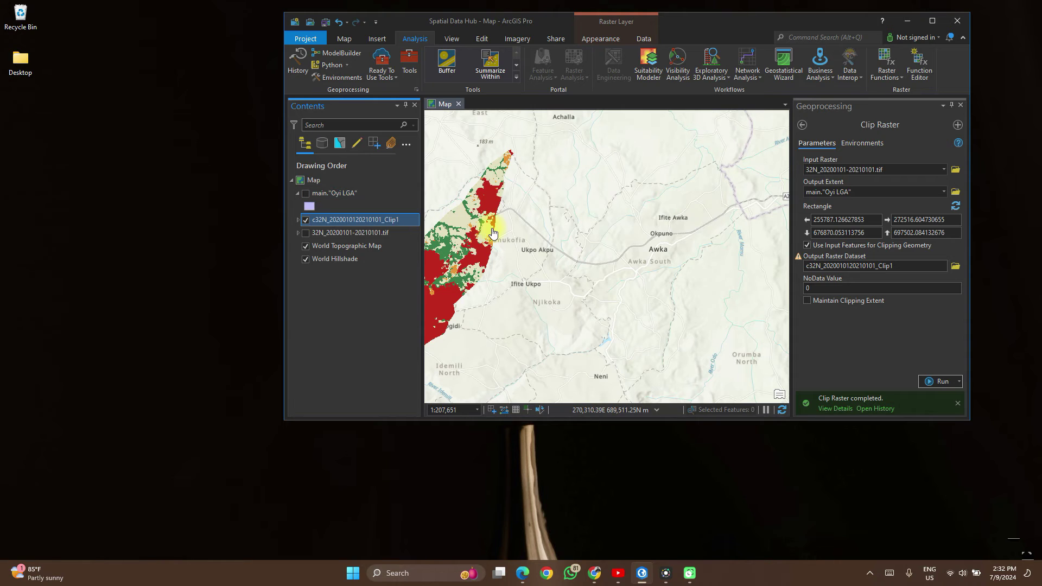
scroll(557, 225, "down", 2)
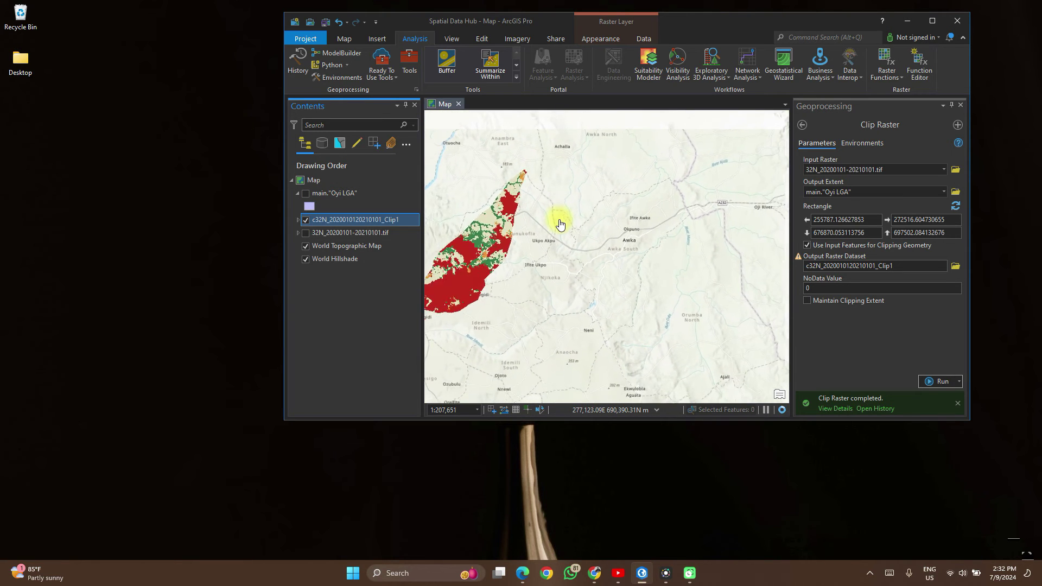